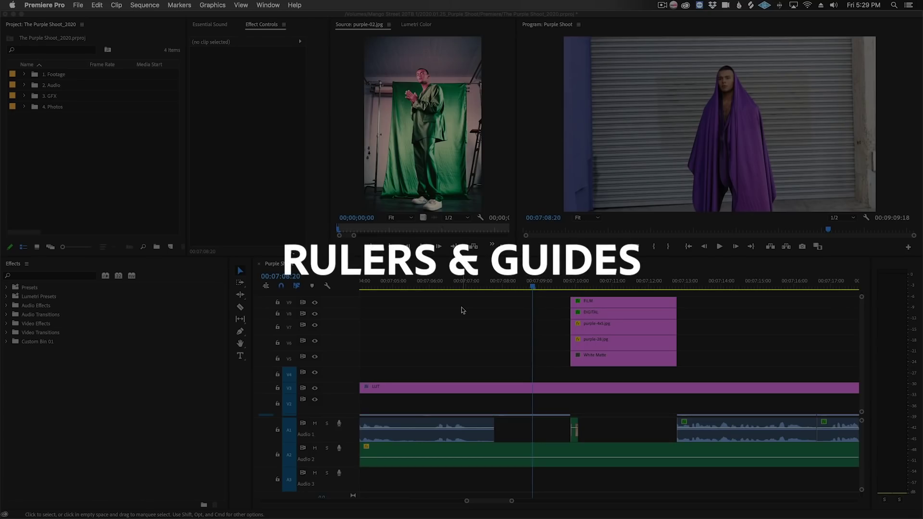
Step: Play the Purple Shoot sequence and stop on the FILM versus DIGITAL frame at 00:07:11:08
{"action": "key", "text": "space"}
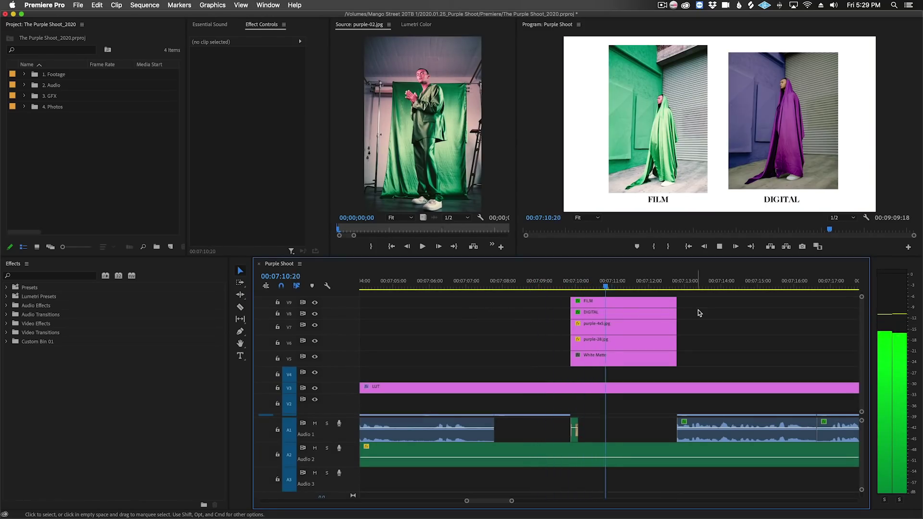
{"action": "key", "text": "space"}
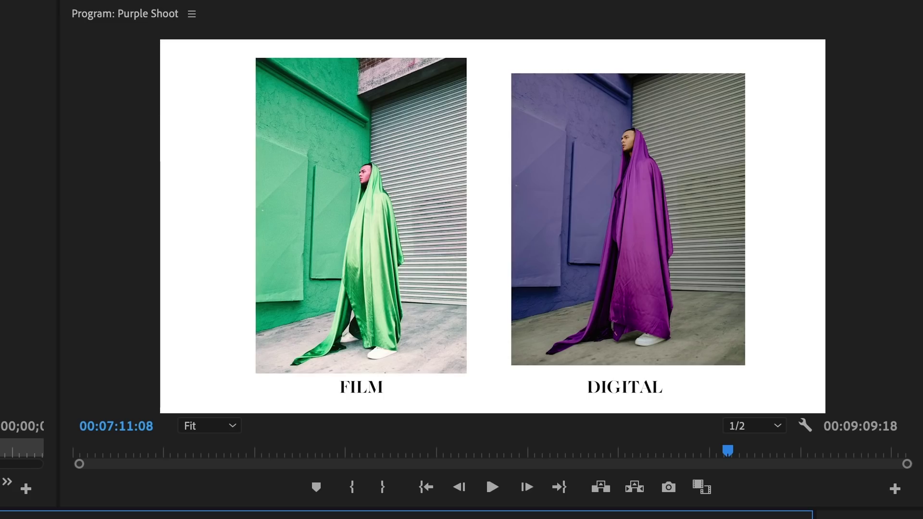
Step: Add the Show Guides button to the Program monitor transport bar using the Button Editor
{"action": "left_click", "coordinate": [895, 490]}
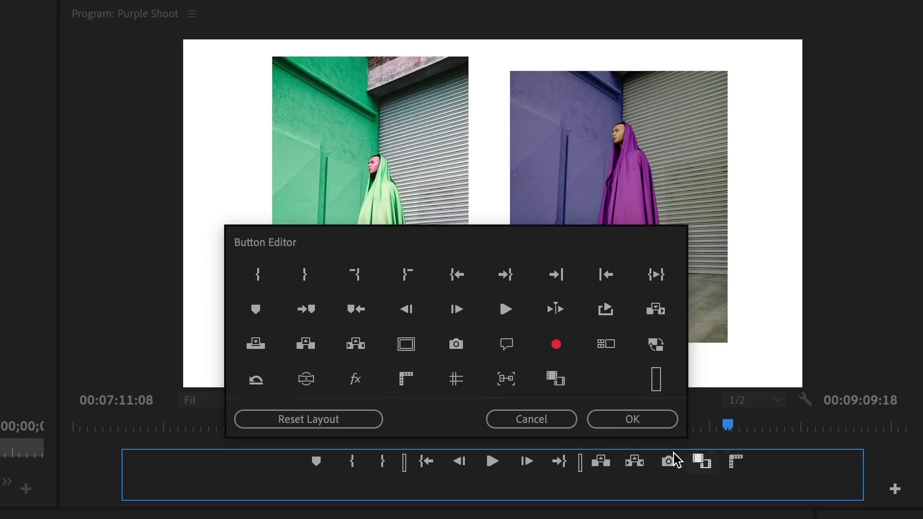
{"action": "left_click_drag", "start_coordinate": [462, 384], "coordinate": [766, 460]}
{"action": "left_click", "coordinate": [622, 420]}
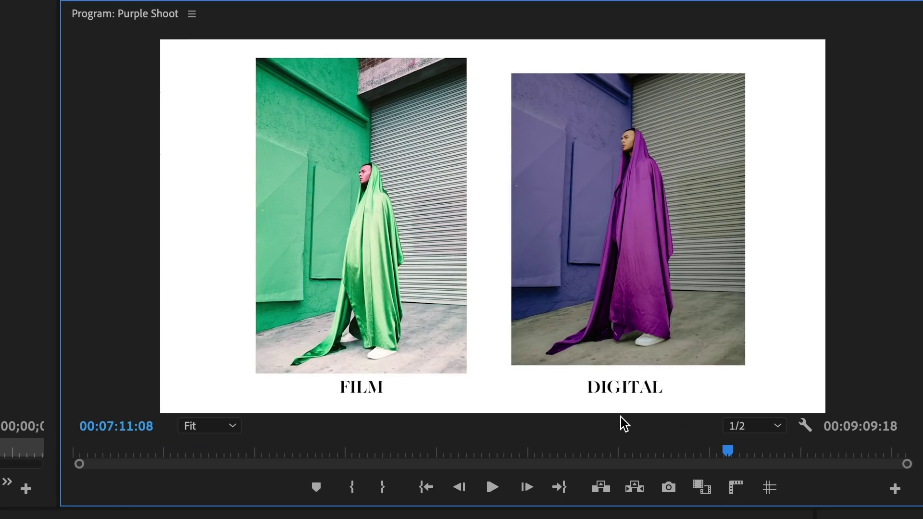
Step: Show rulers and place a horizontal guide along the FILM photo's bottom edge
{"action": "left_click", "coordinate": [736, 490]}
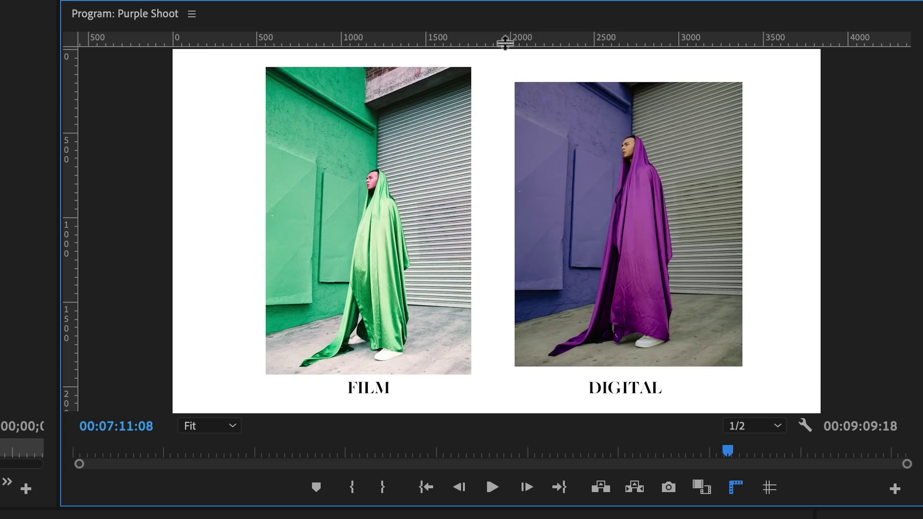
{"action": "left_click_drag", "start_coordinate": [504, 42], "coordinate": [499, 365]}
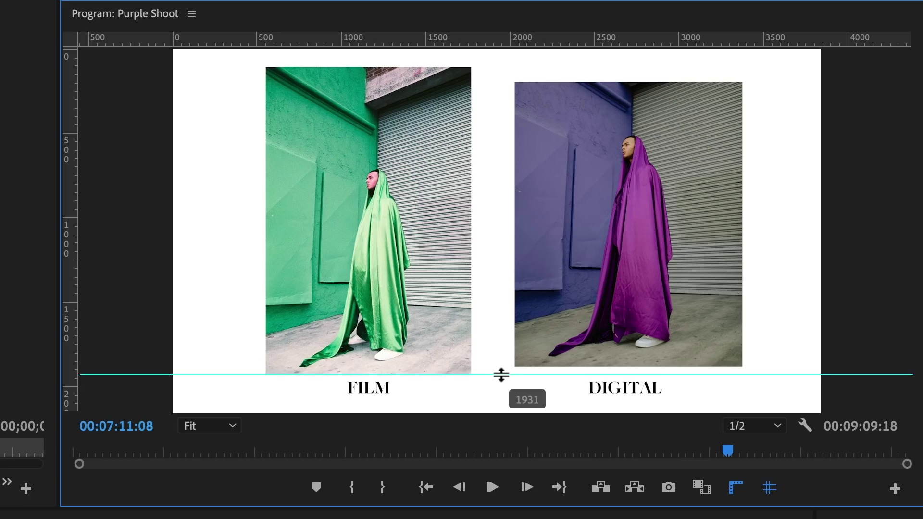
{"action": "left_click_drag", "start_coordinate": [499, 366], "coordinate": [500, 375]}
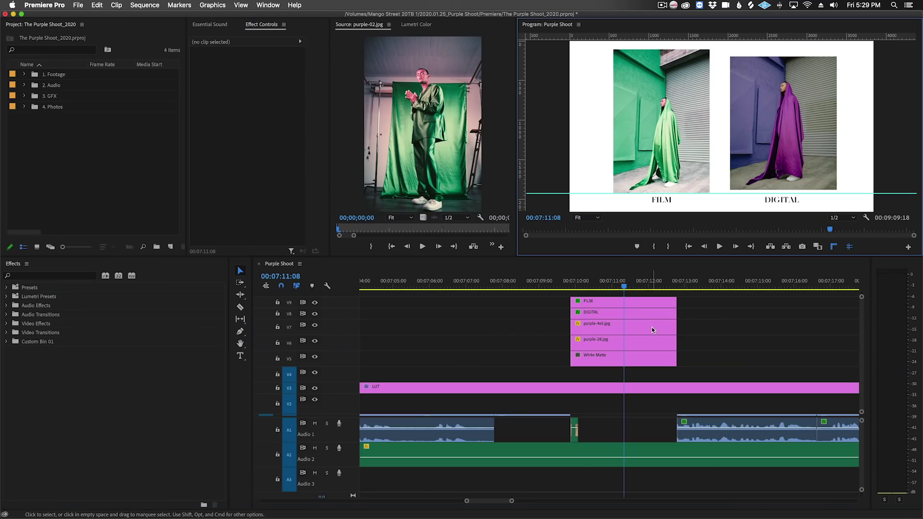
Step: Select the purple-4x5.jpg DIGITAL photo and move it down onto the guide
{"action": "left_click", "coordinate": [652, 329]}
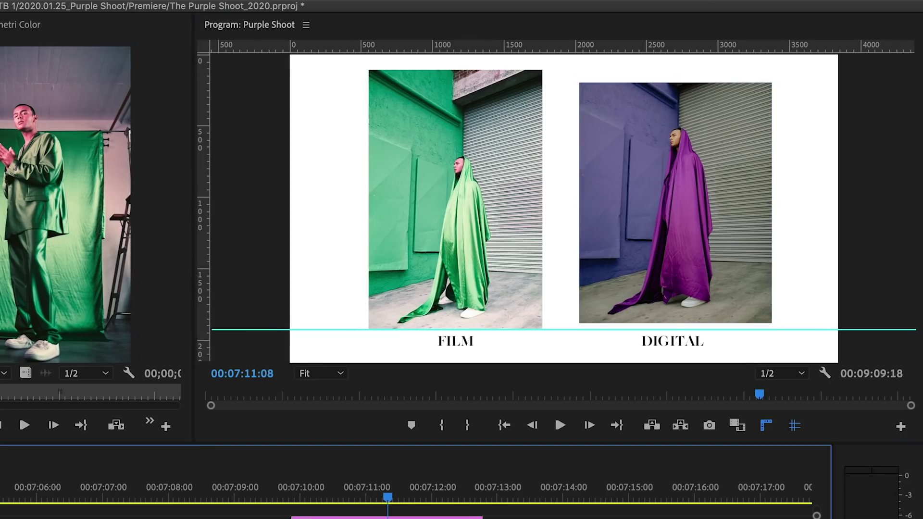
{"action": "left_click", "coordinate": [144, 167]}
{"action": "left_click_drag", "start_coordinate": [638, 254], "coordinate": [641, 270]}
Step: Select another layer, then enable Snap in Program Monitor from the wrench menu
{"action": "left_click", "coordinate": [577, 356], "text": "ctrl"}
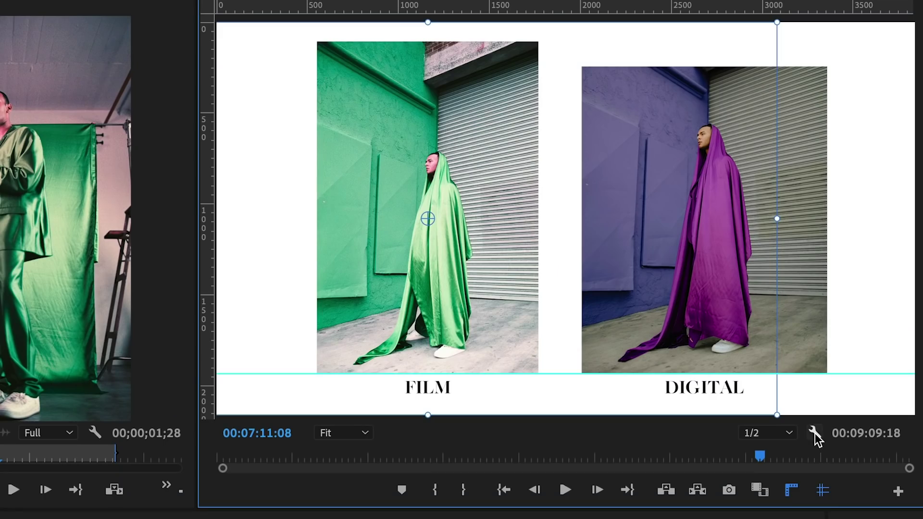
{"action": "left_click", "coordinate": [815, 435]}
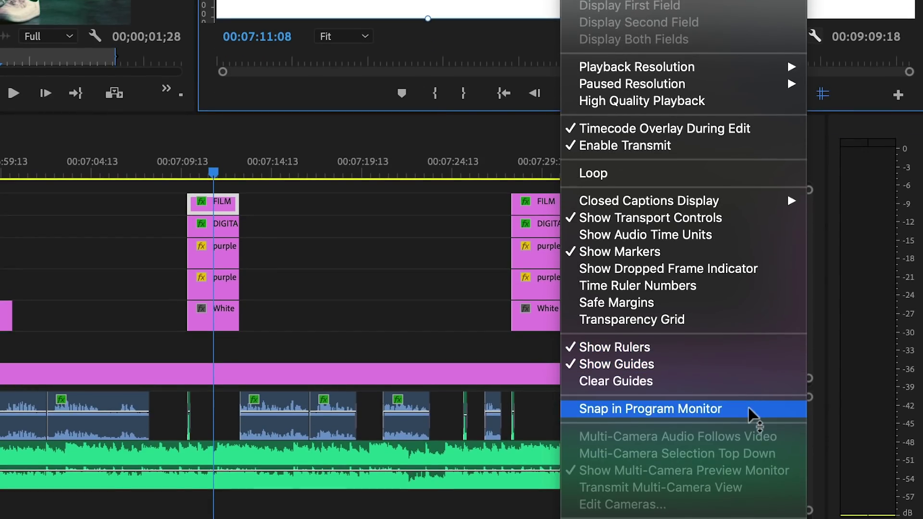
{"action": "left_click", "coordinate": [750, 408]}
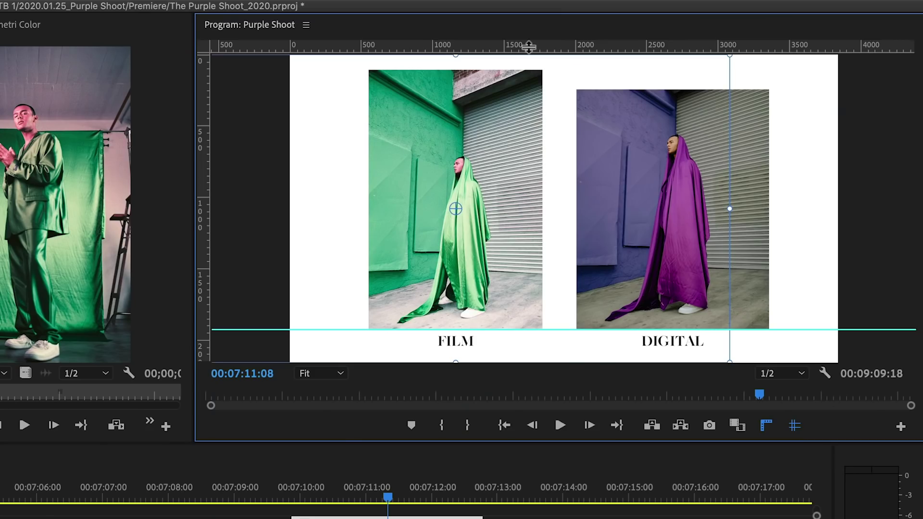